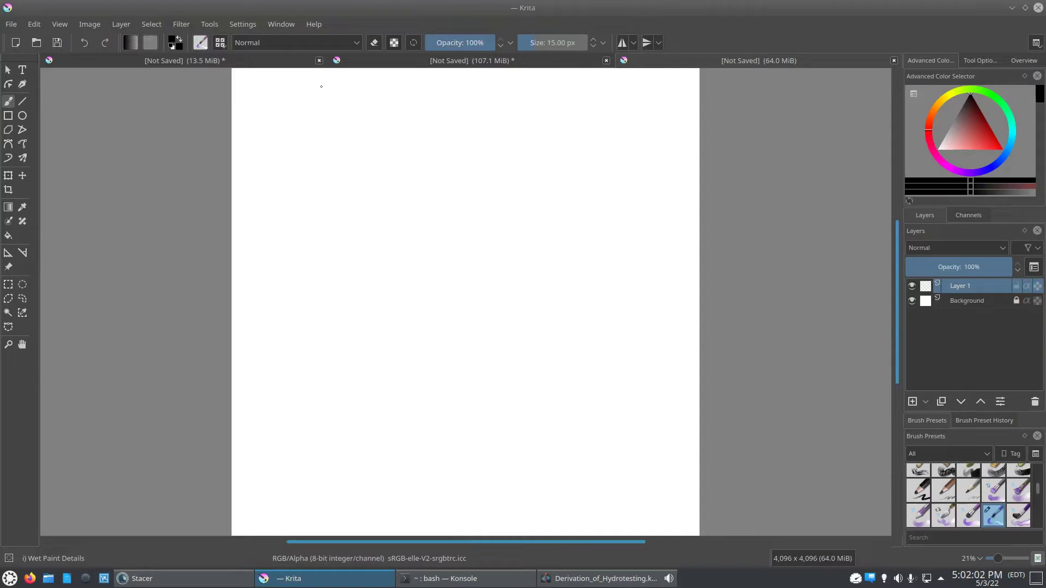
Handwrite the heading '0.43 psi per ft' at the top and begin a P below it
mouse_move(327, 95)
mouse_down()
mouse_move(355, 103)
mouse_move(356, 113)
mouse_move(364, 103)
mouse_move(376, 127)
mouse_move(379, 116)
mouse_move(427, 114)
mouse_move(449, 102)
mouse_move(453, 112)
mouse_move(492, 94)
mouse_move(482, 124)
mouse_move(492, 110)
mouse_move(500, 125)
mouse_move(508, 112)
mouse_up()
click(396, 109)
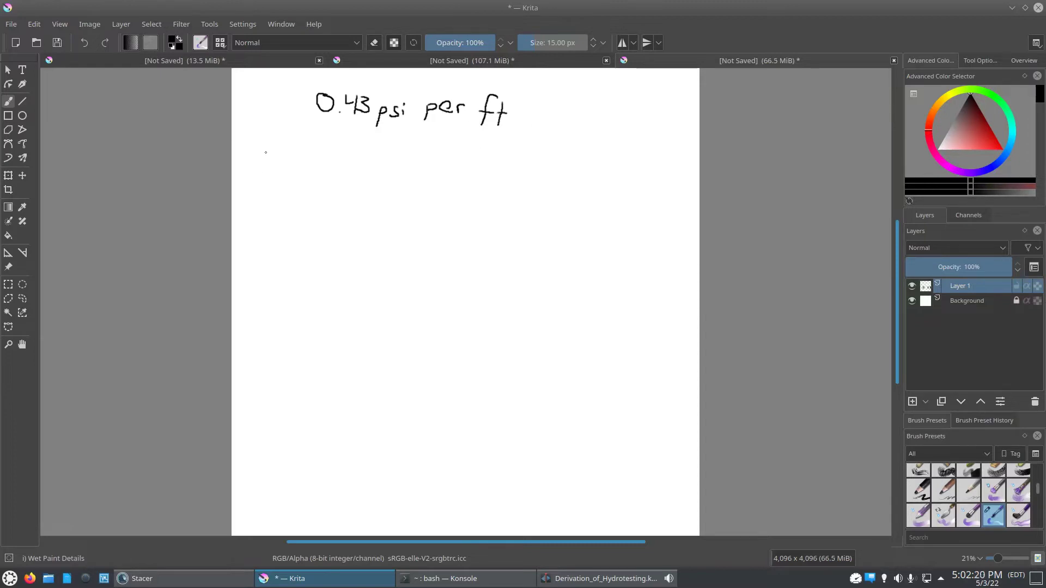
drag(272, 150, 274, 193)
Write 'P = ρgh' under the heading, then start a second line 'P ='
mouse_move(272, 150)
mouse_down()
mouse_move(274, 167)
mouse_move(305, 181)
mouse_up()
mouse_move(334, 171)
mouse_down()
mouse_move(331, 195)
mouse_move(331, 171)
mouse_move(329, 182)
mouse_move(359, 174)
mouse_move(344, 195)
mouse_up()
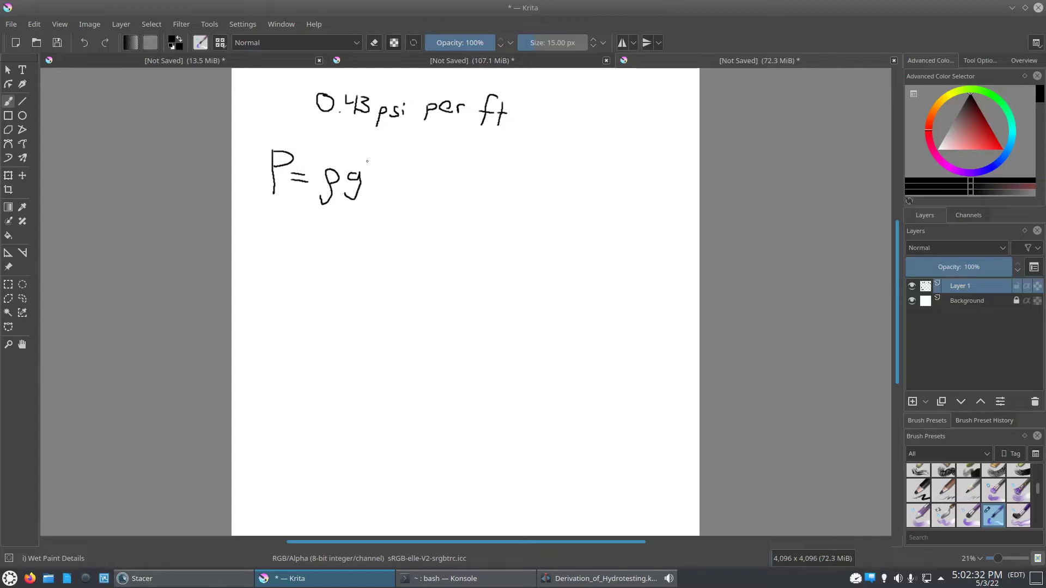
mouse_move(367, 160)
mouse_down()
mouse_move(369, 186)
mouse_move(385, 183)
mouse_up()
mouse_move(267, 223)
mouse_down()
mouse_move(267, 270)
mouse_move(282, 224)
mouse_move(268, 239)
mouse_up()
drag(286, 245, 302, 250)
Write '62.4 lbf/ft³ (1 ft)', strike out g, cancel ft, and change the exponent to 2
mouse_move(328, 238)
mouse_down()
mouse_move(321, 256)
mouse_move(331, 264)
mouse_move(369, 254)
mouse_move(366, 263)
mouse_move(393, 263)
mouse_move(384, 261)
mouse_up()
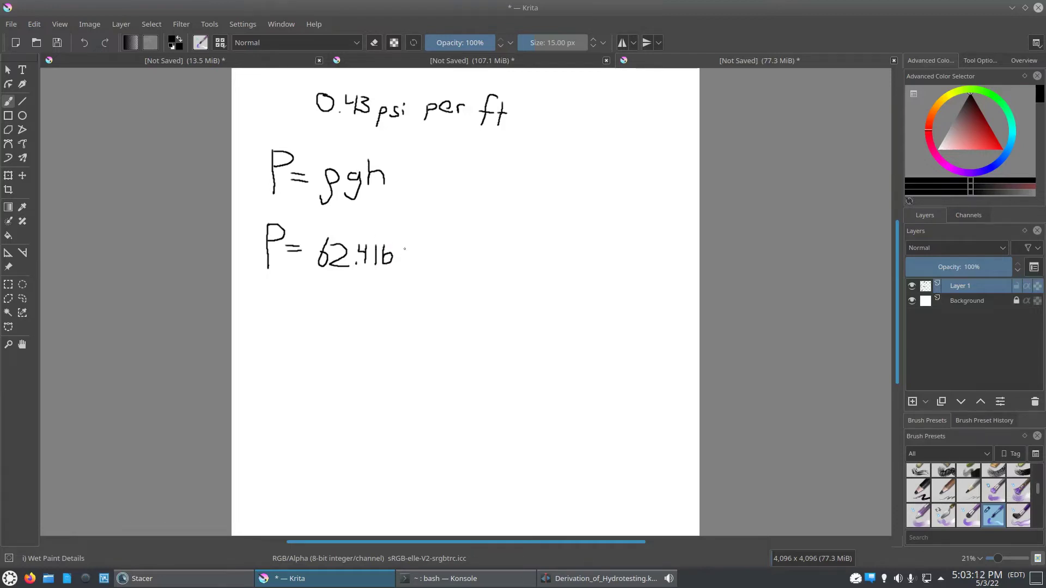
drag(398, 250, 406, 255)
drag(359, 166, 347, 206)
drag(321, 275, 405, 274)
mouse_move(361, 286)
mouse_down()
mouse_move(349, 302)
mouse_move(374, 290)
mouse_up()
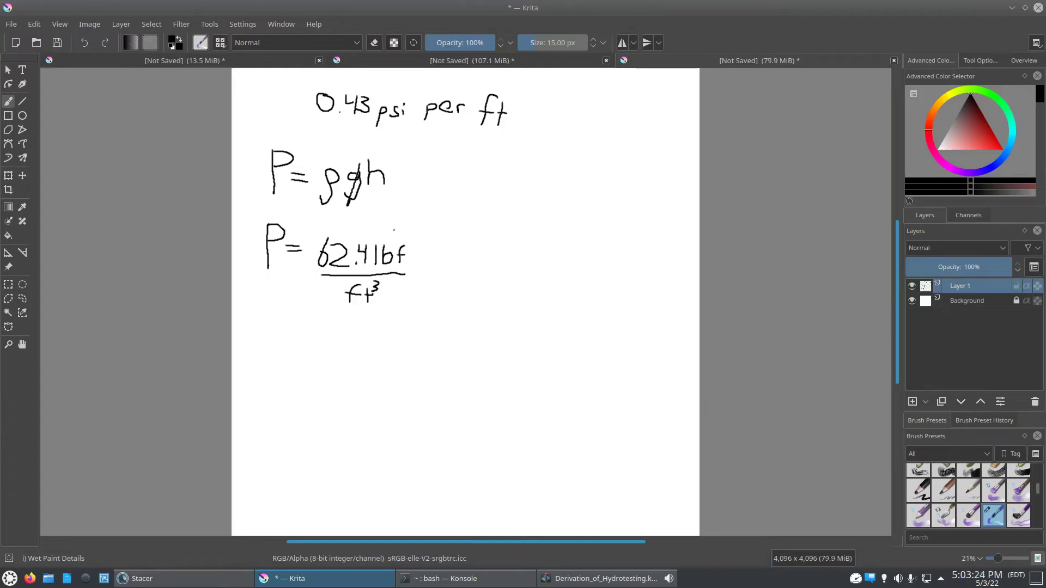
mouse_move(439, 245)
mouse_down()
mouse_move(438, 275)
mouse_move(453, 276)
mouse_move(457, 262)
mouse_move(467, 279)
mouse_move(477, 265)
mouse_move(420, 307)
mouse_up()
mouse_move(472, 238)
mouse_down()
mouse_move(482, 300)
mouse_move(469, 264)
mouse_move(480, 256)
mouse_up()
mouse_move(373, 292)
mouse_down()
mouse_move(376, 281)
mouse_move(398, 289)
mouse_up()
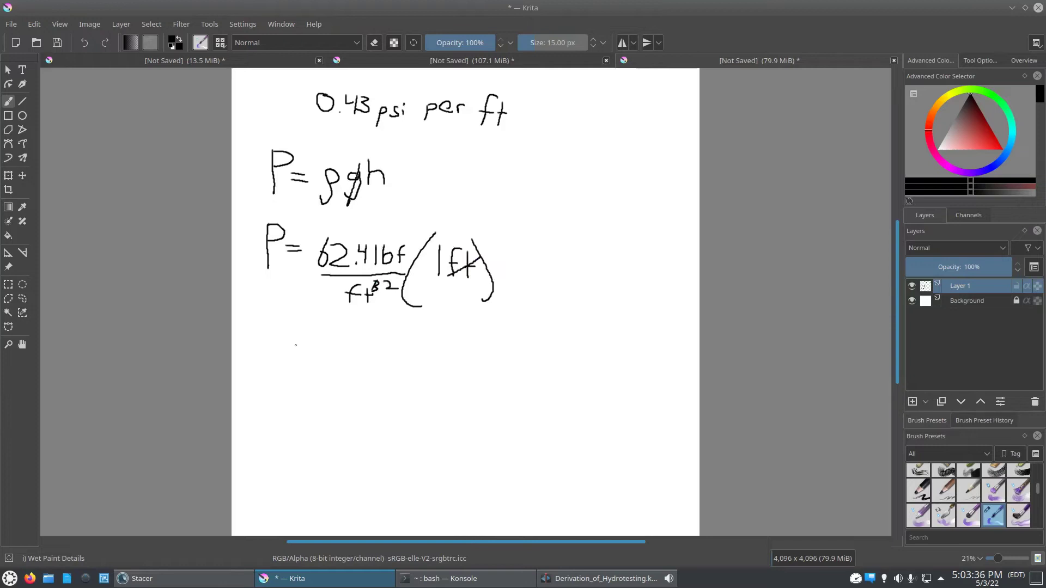
Start a third line reading 'P = 62.4 lb'
mouse_move(292, 357)
mouse_down()
mouse_move(295, 386)
mouse_move(301, 357)
mouse_move(297, 369)
mouse_move(330, 359)
mouse_up()
drag(315, 363, 332, 363)
mouse_move(351, 347)
mouse_down()
mouse_move(352, 360)
mouse_move(364, 359)
mouse_move(340, 363)
mouse_move(386, 352)
mouse_move(384, 364)
mouse_up()
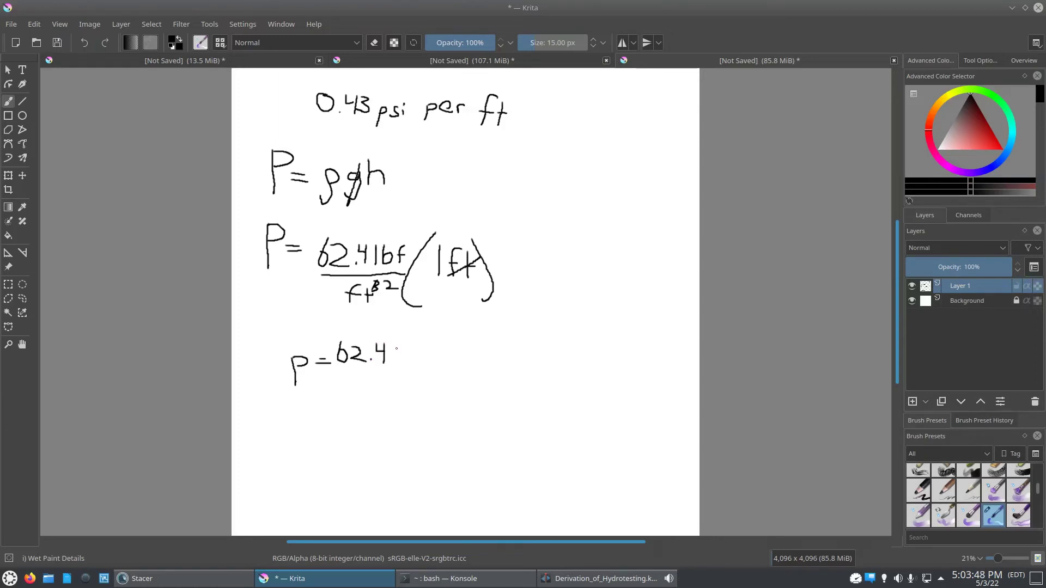
mouse_move(395, 345)
mouse_down()
mouse_move(396, 362)
mouse_move(409, 359)
mouse_up()
Add the '1 ft² / 144 in²' factor after 62.4 lb/ft², cancel both ft², and write 'P =' below
mouse_move(344, 366)
mouse_down()
mouse_move(389, 367)
mouse_move(351, 381)
mouse_move(349, 392)
mouse_move(378, 382)
mouse_up()
mouse_move(435, 339)
mouse_down()
mouse_move(431, 363)
mouse_move(447, 351)
mouse_move(446, 363)
mouse_move(455, 354)
mouse_move(459, 362)
mouse_move(470, 341)
mouse_move(473, 351)
mouse_up()
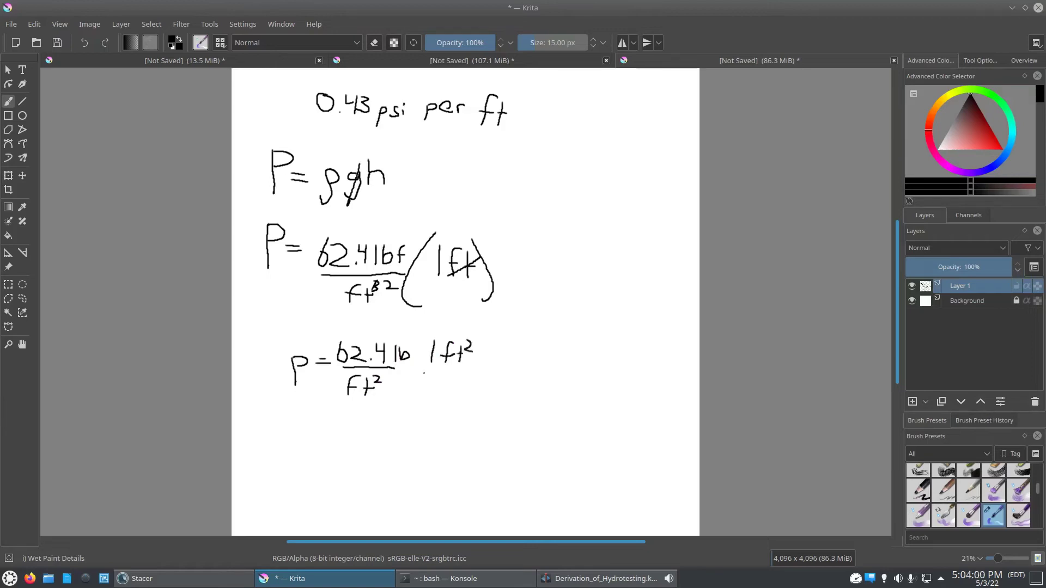
mouse_move(418, 374)
mouse_down()
mouse_move(471, 373)
mouse_move(426, 397)
mouse_up()
drag(436, 383, 447, 396)
drag(453, 390, 463, 394)
drag(444, 360, 490, 343)
drag(355, 395, 399, 375)
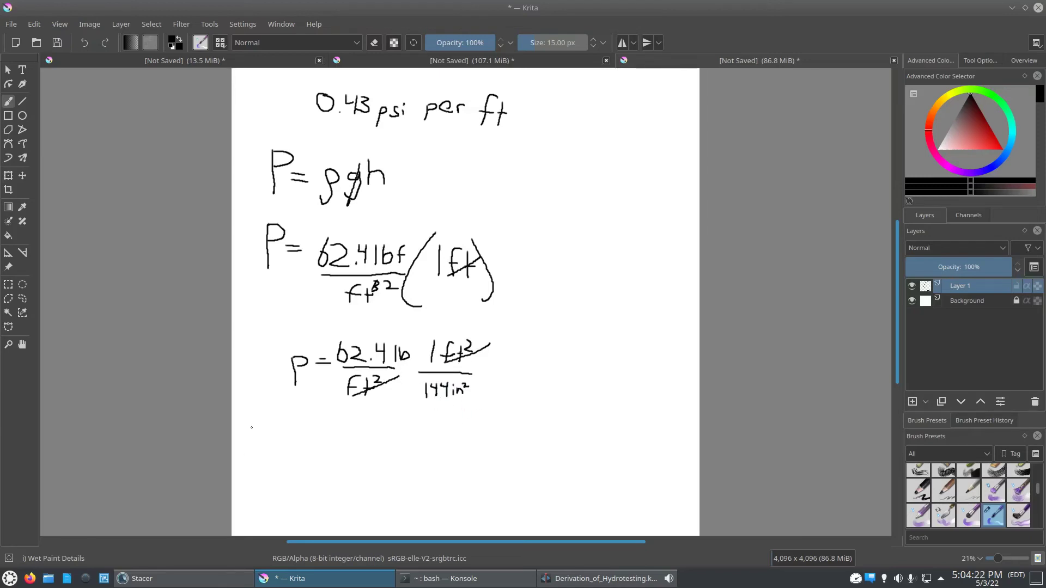
mouse_move(311, 432)
mouse_down()
mouse_move(310, 477)
mouse_move(312, 449)
mouse_move(346, 447)
mouse_up()
Write '.43 psi per ft' after the last 'P =' to finish the derivation
mouse_move(376, 434)
mouse_down()
mouse_move(372, 448)
mouse_move(387, 446)
mouse_up()
mouse_move(386, 434)
mouse_down()
mouse_move(384, 454)
mouse_move(412, 464)
mouse_move(413, 455)
mouse_move(472, 460)
mouse_up()
click(434, 445)
mouse_move(472, 453)
mouse_down()
mouse_move(492, 465)
mouse_move(515, 452)
mouse_up()
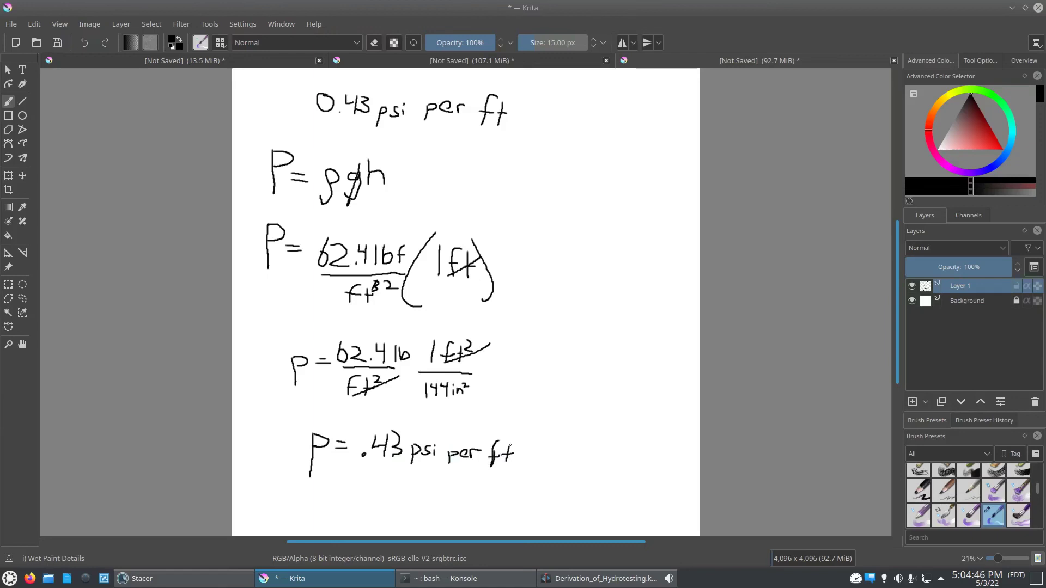